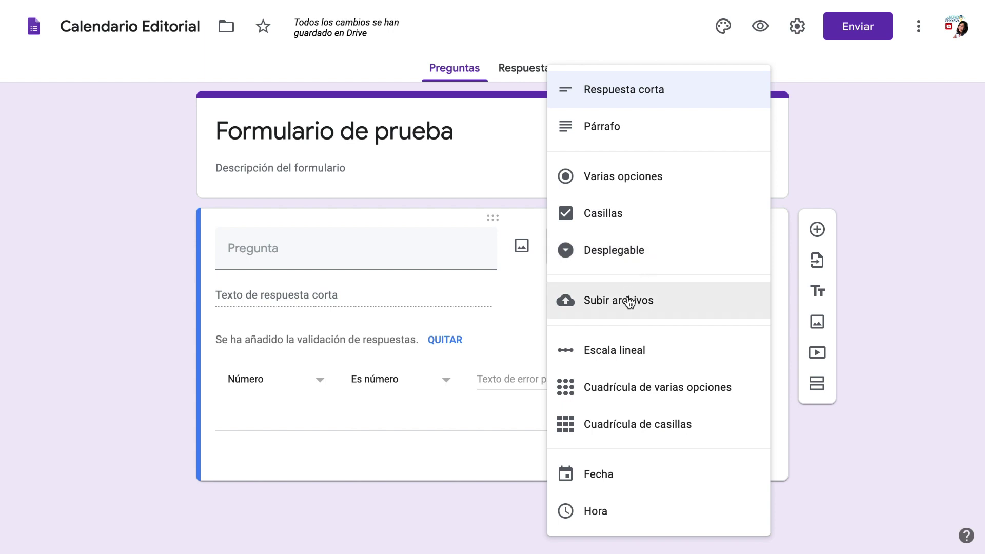
Make the question a file upload titled "Sube tu archivo" and restrict the allowed file types to Imagen
left_click(628, 308)
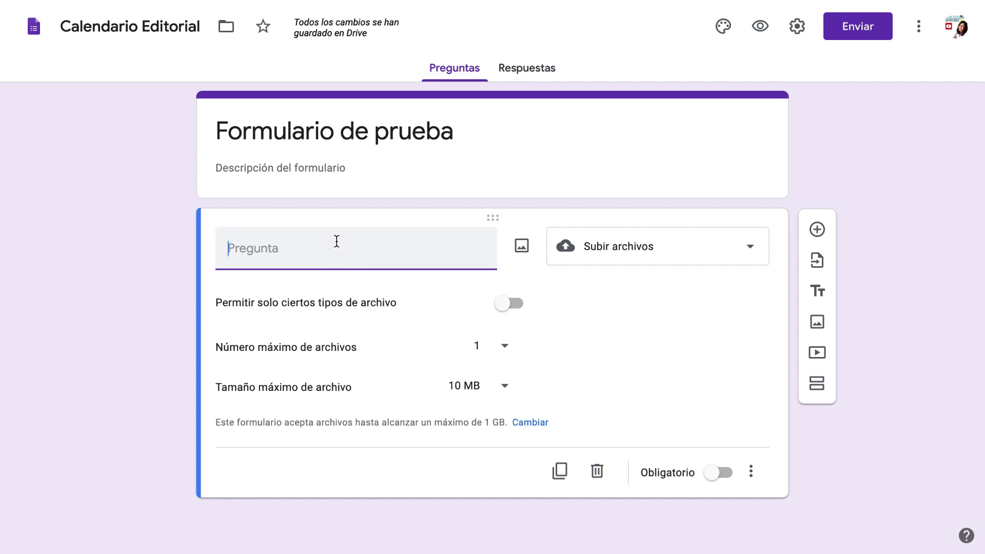
type("Sube tu archivo")
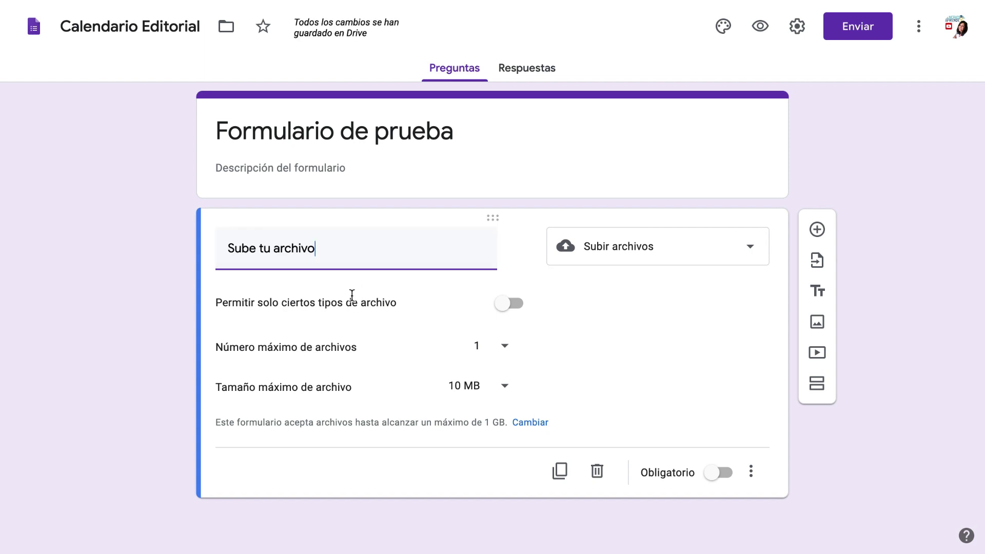
left_click(509, 310)
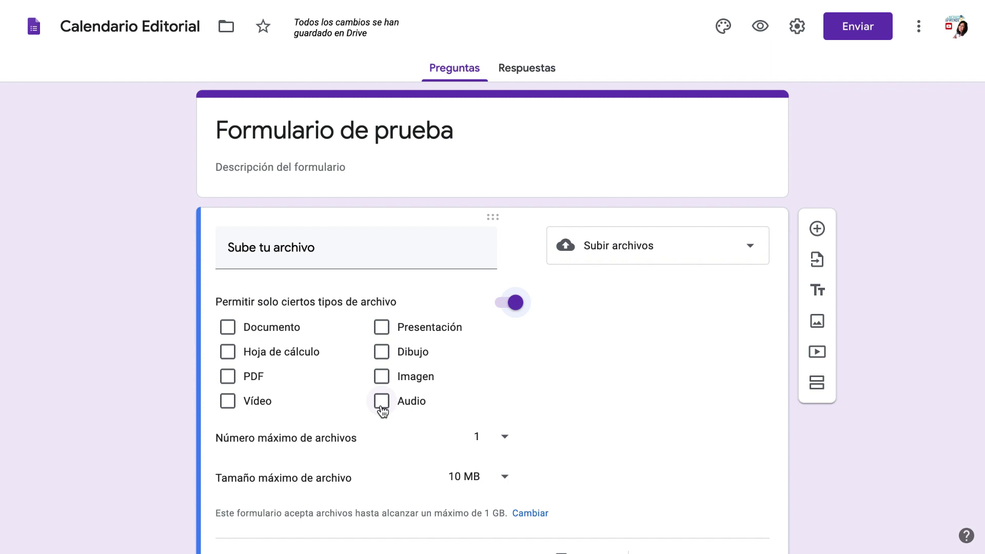
scroll(383, 409, "down", 1)
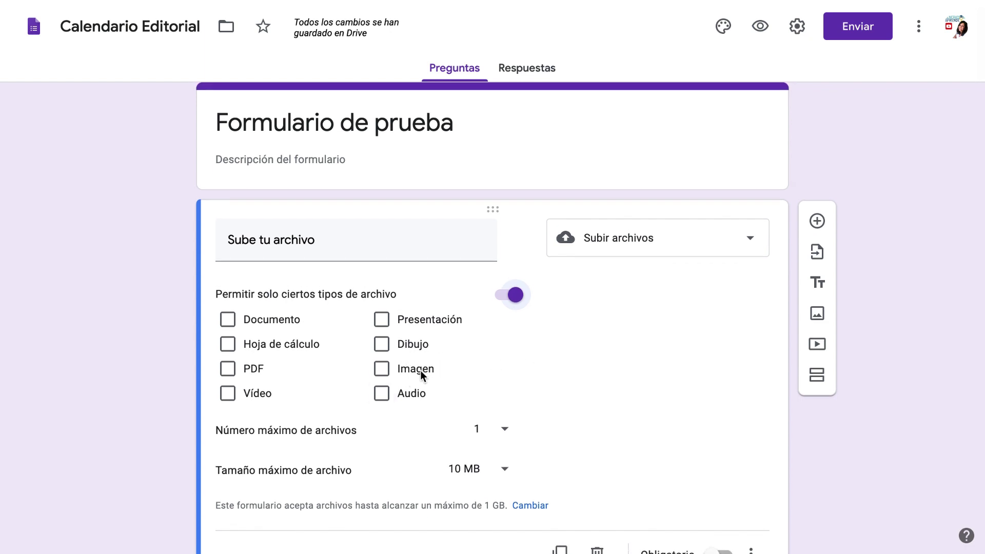
left_click(382, 373)
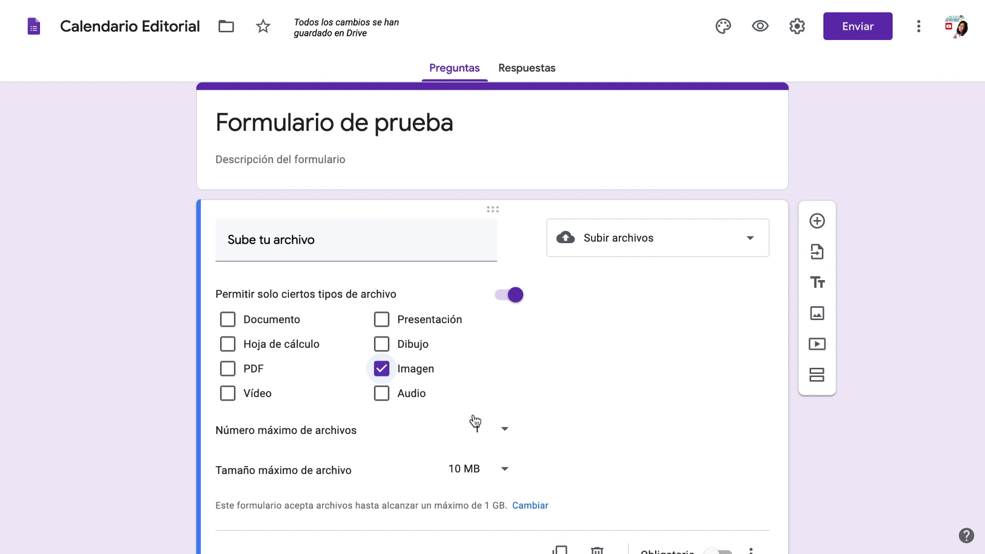
Examine the choices for the maximum number of files, the maximum file size and the form's total upload size limit
left_click(504, 431)
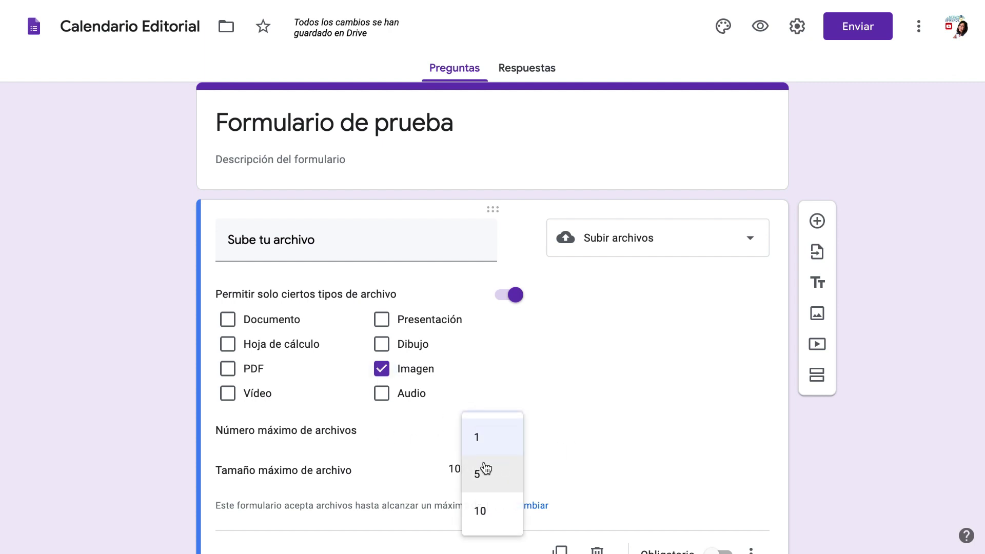
scroll(485, 471, "down", 1)
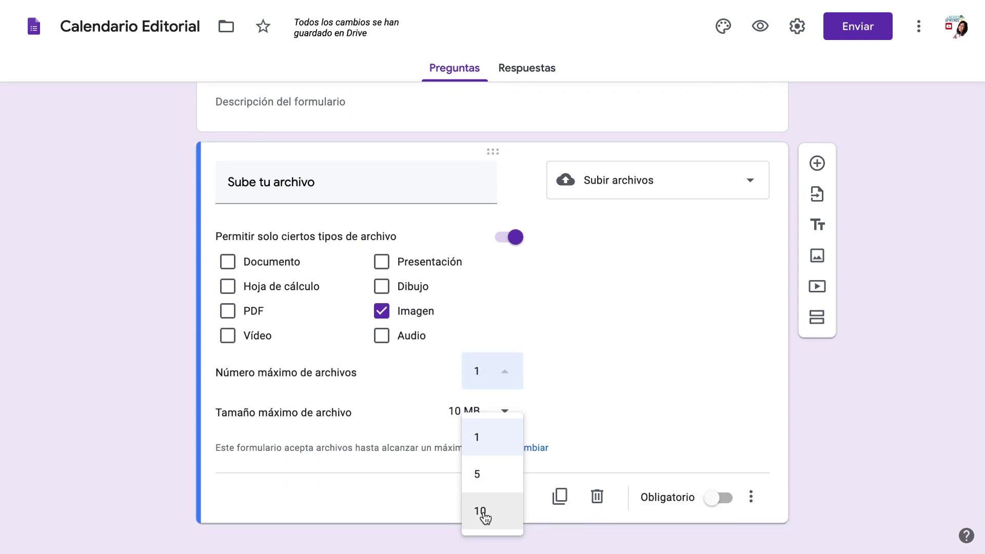
left_click(602, 403)
scroll(600, 402, "up", 2)
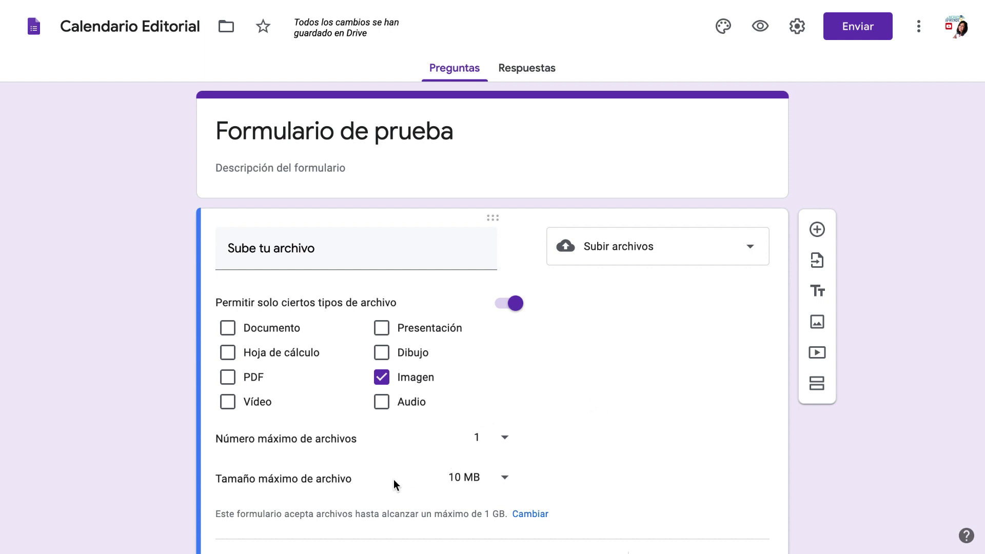
left_click(506, 481)
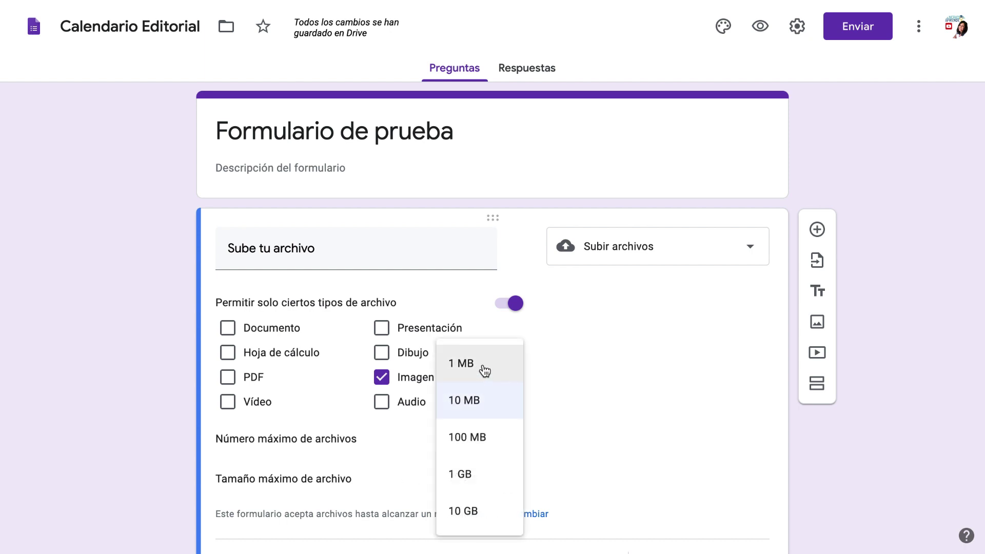
left_click(600, 481)
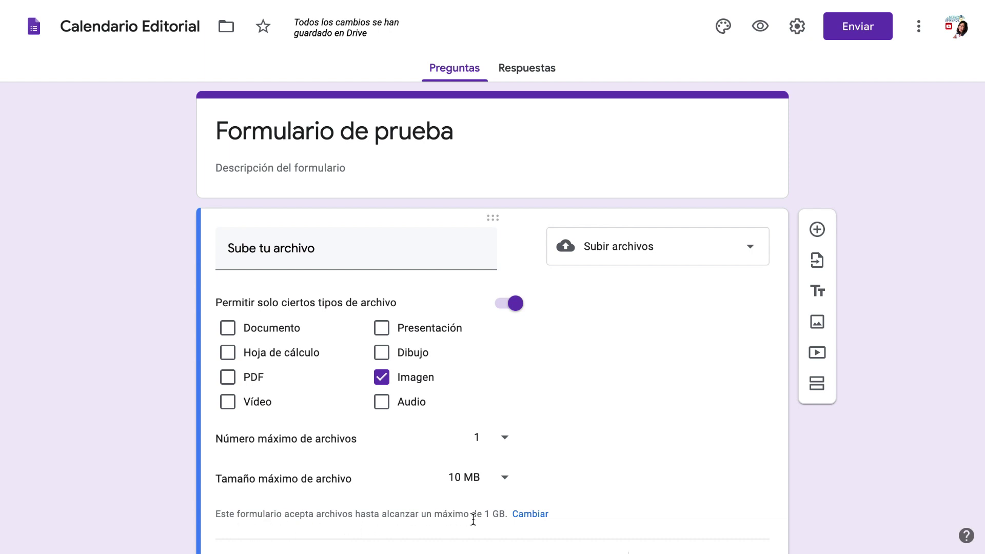
left_click(531, 515)
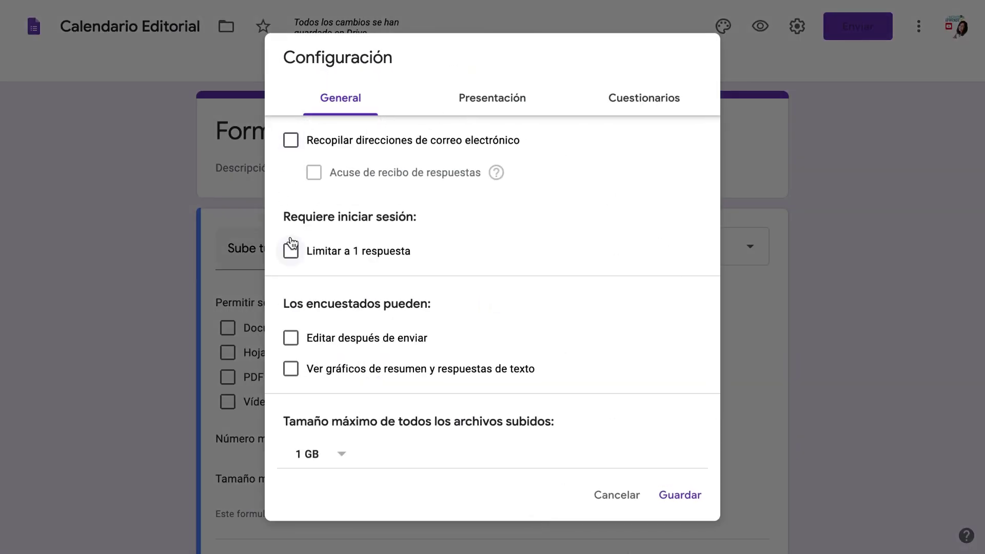
left_click(340, 455)
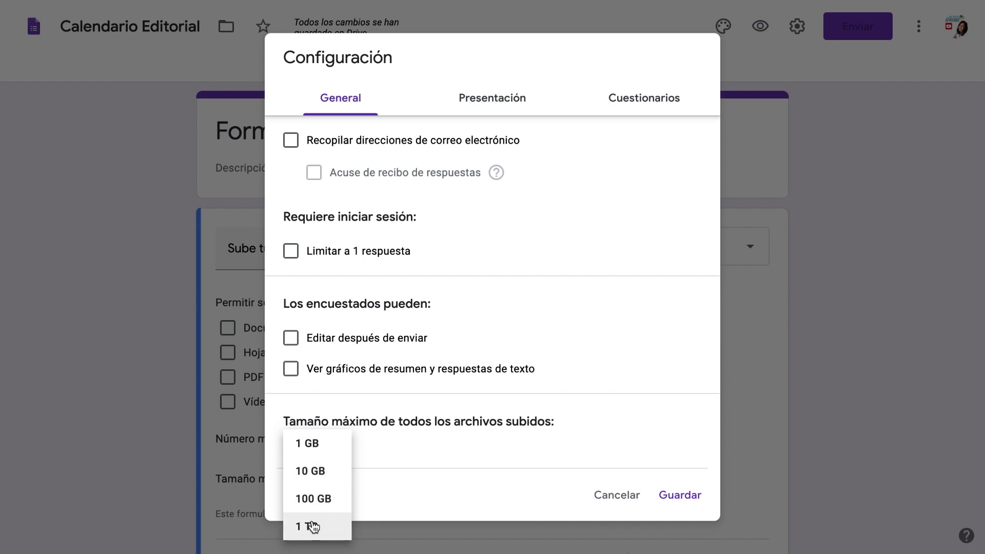
left_click(624, 500)
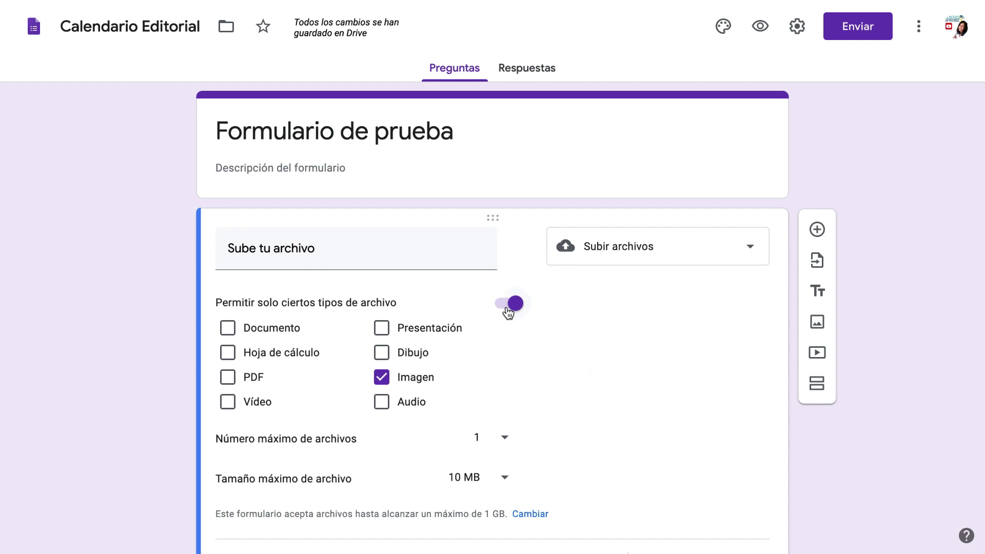
Preview the form and select the PNG image "COMO INSERTAR AUDIO EN POWER POINT…" from the device as the file to upload
left_click(759, 29)
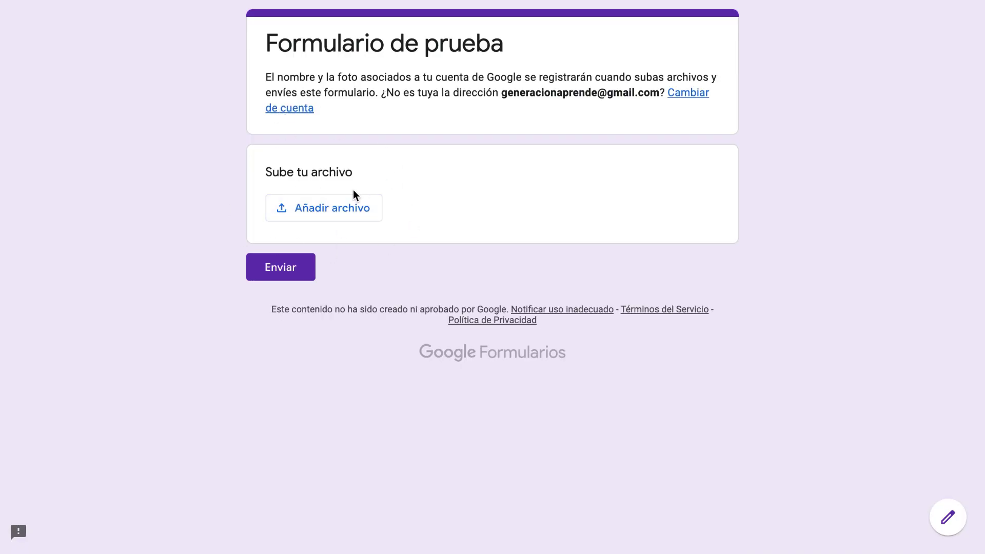
left_click(334, 205)
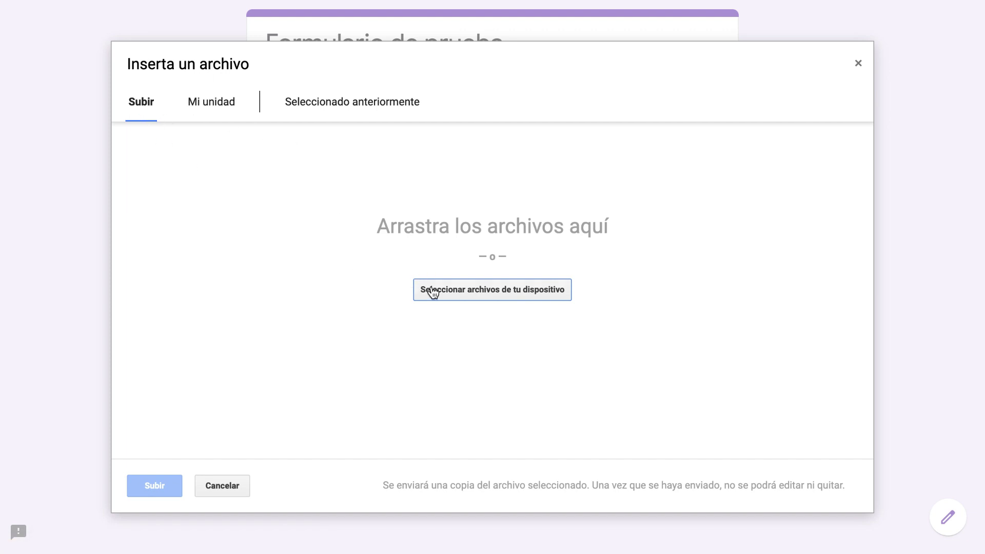
left_click(220, 106)
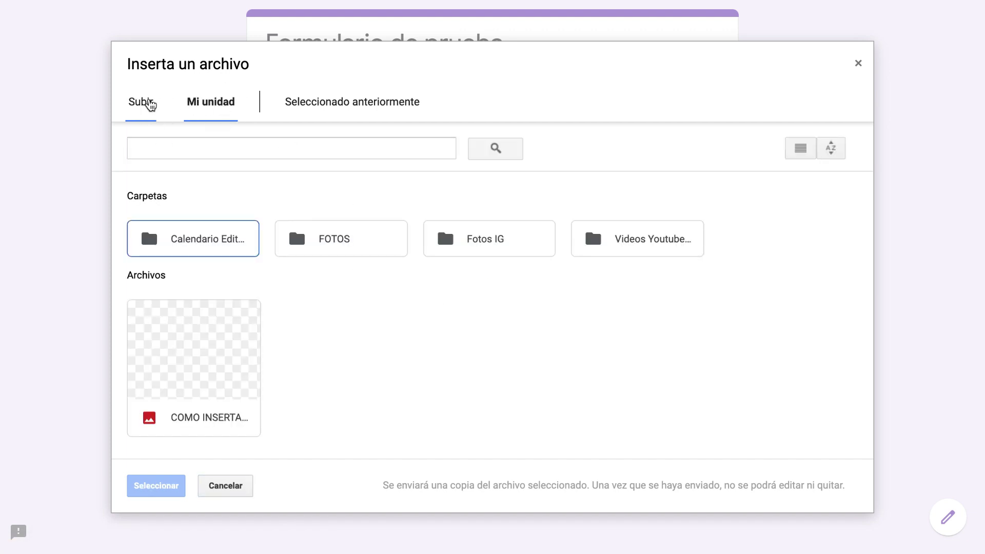
left_click(141, 101)
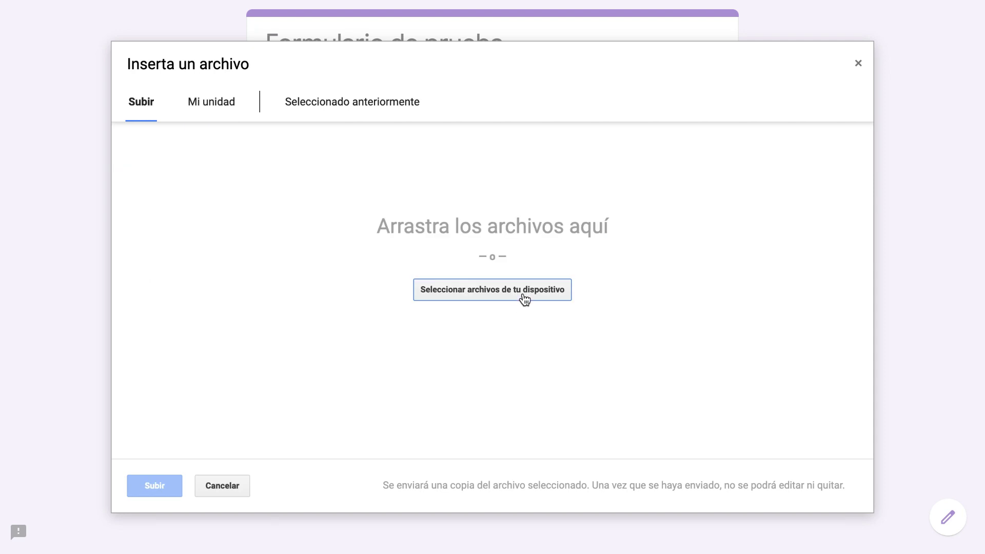
left_click(524, 299)
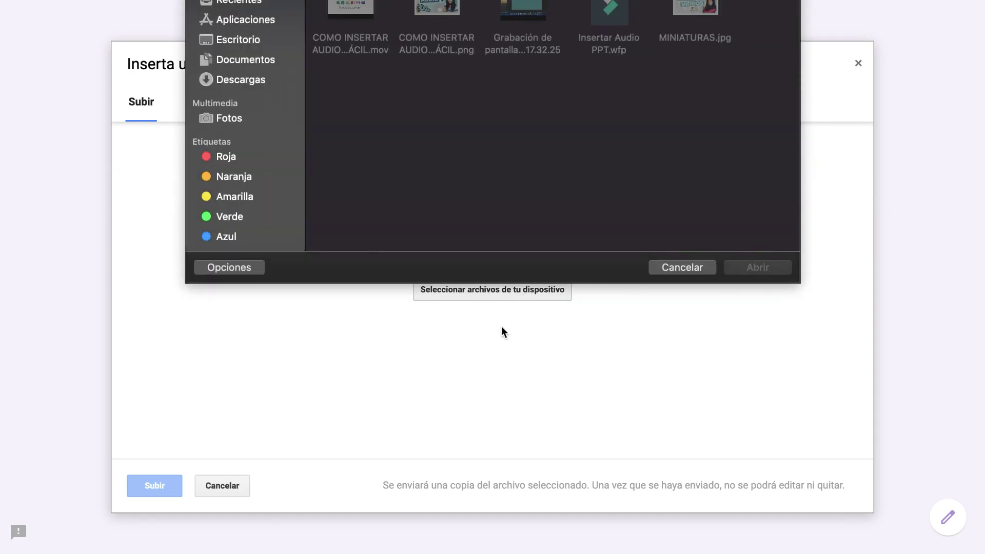
double_click(437, 44)
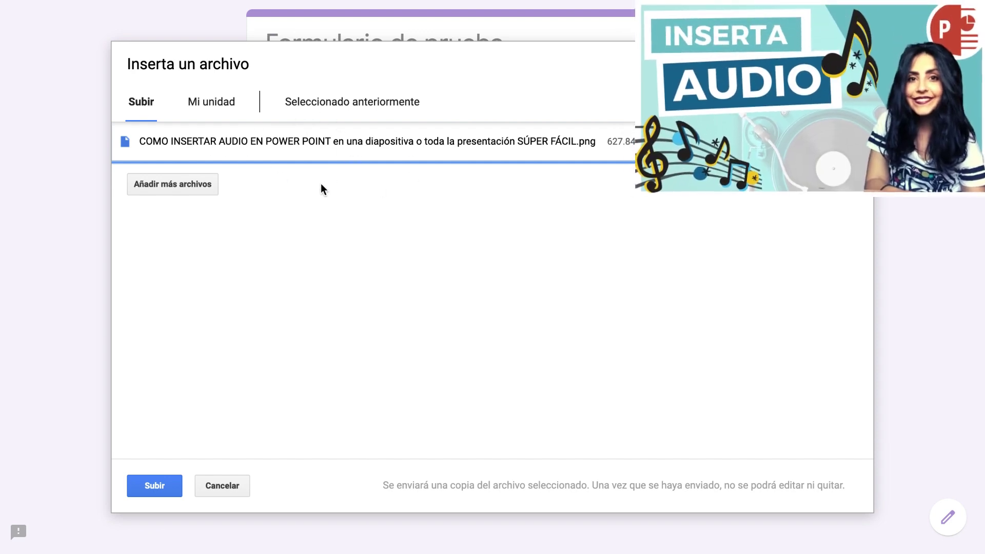
Try to add another file, upload the selected image and submit the test response
left_click(200, 192)
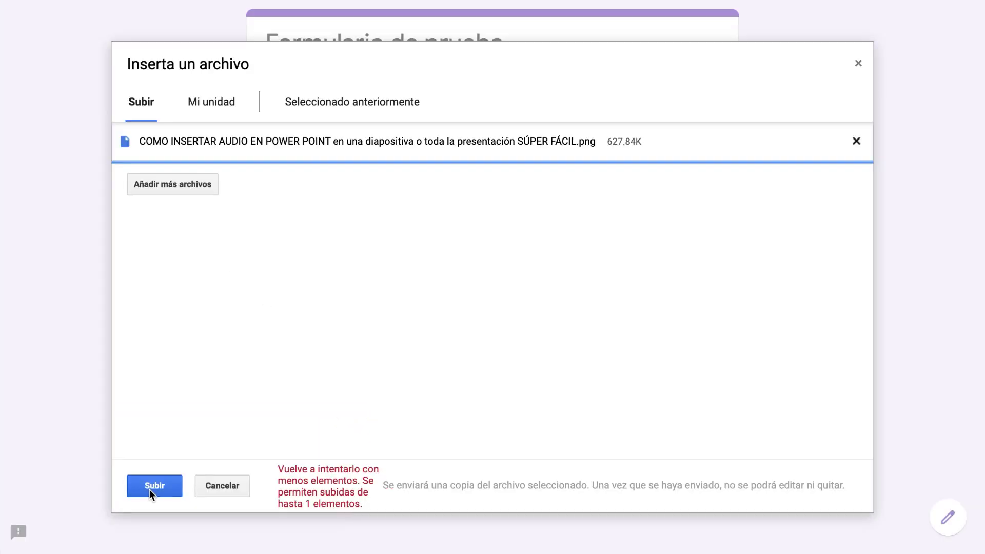
left_click(152, 488)
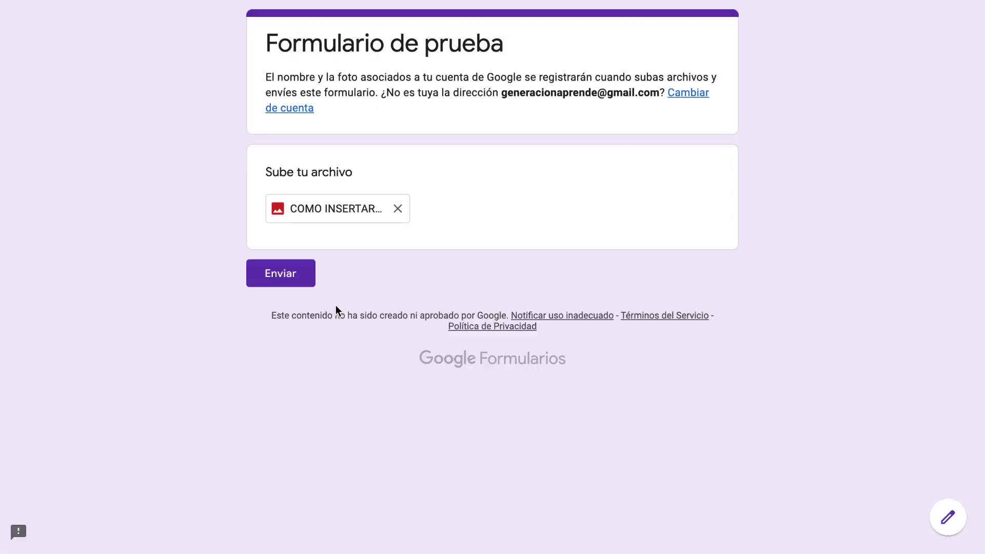
left_click(289, 278)
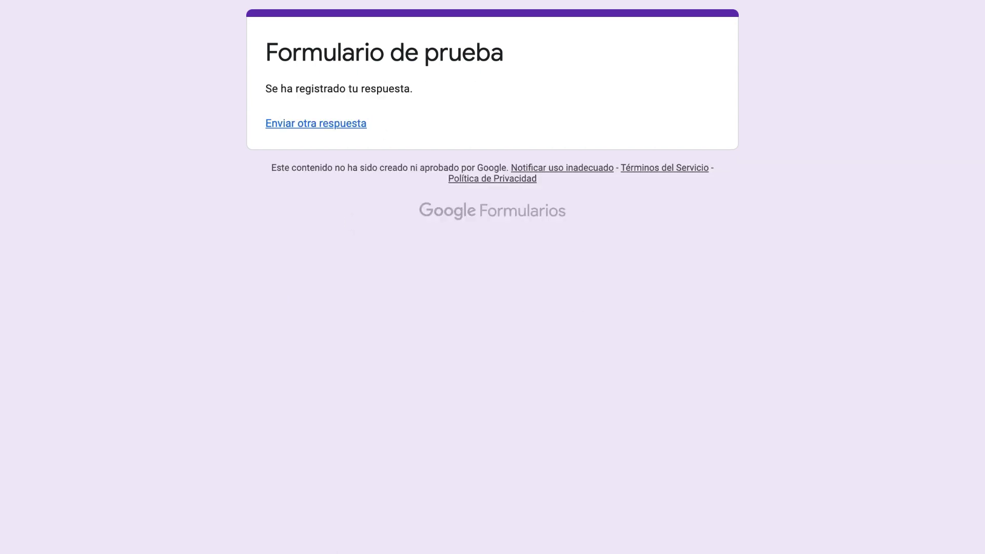
Close the preview and open the submitted image from the form's response summary
key("ctrl+w")
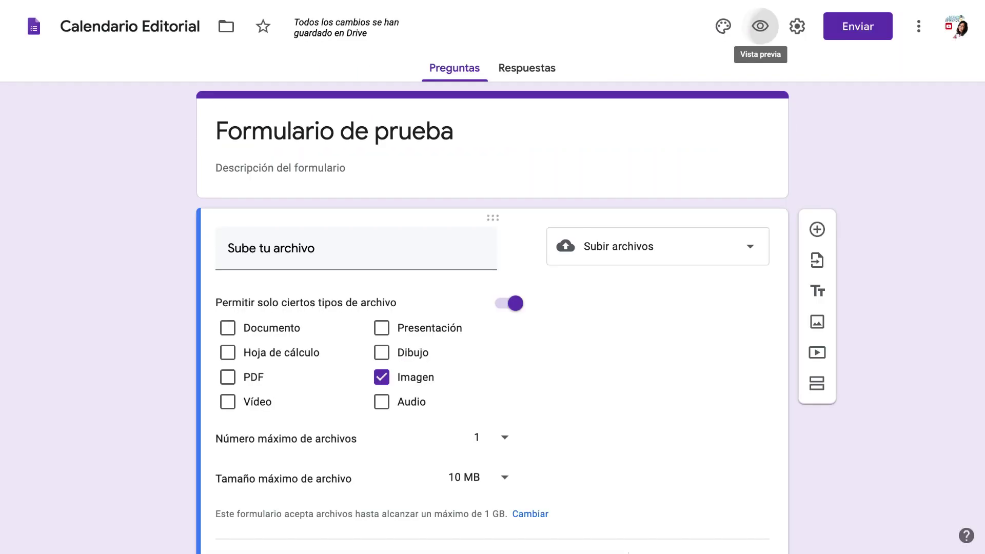
left_click(509, 72)
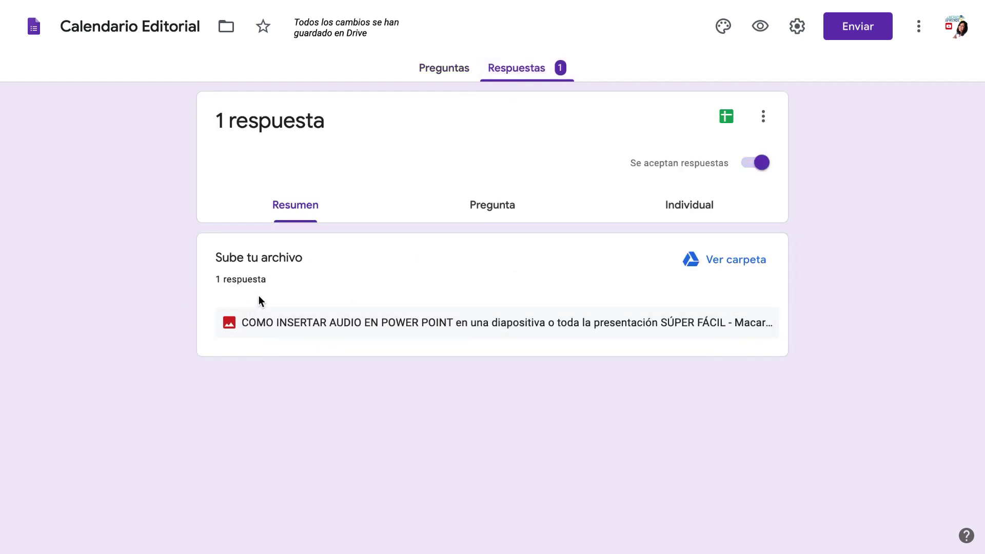
left_click(264, 326)
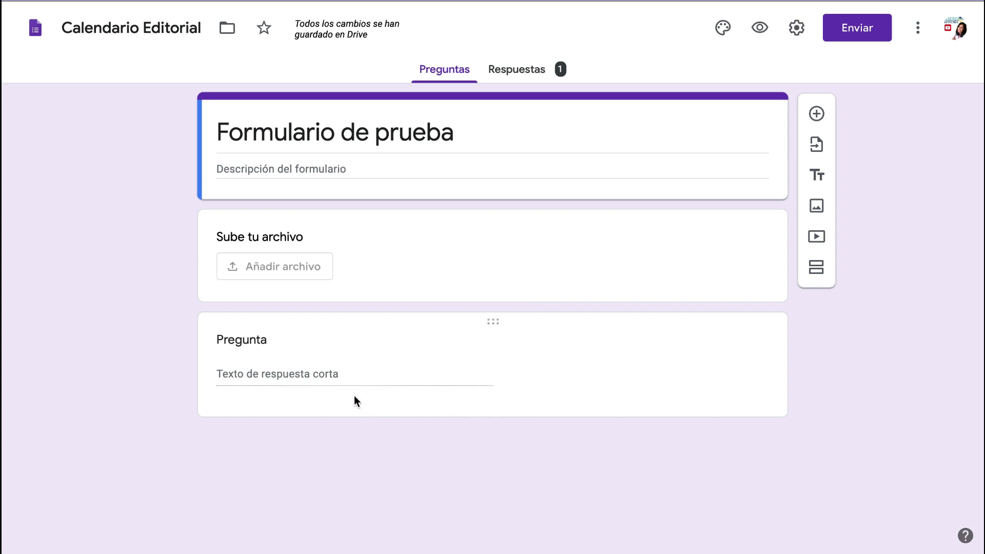
Title the second question "Desplegable" and set its type to Desplegable
left_click(342, 374)
type("Desplegable")
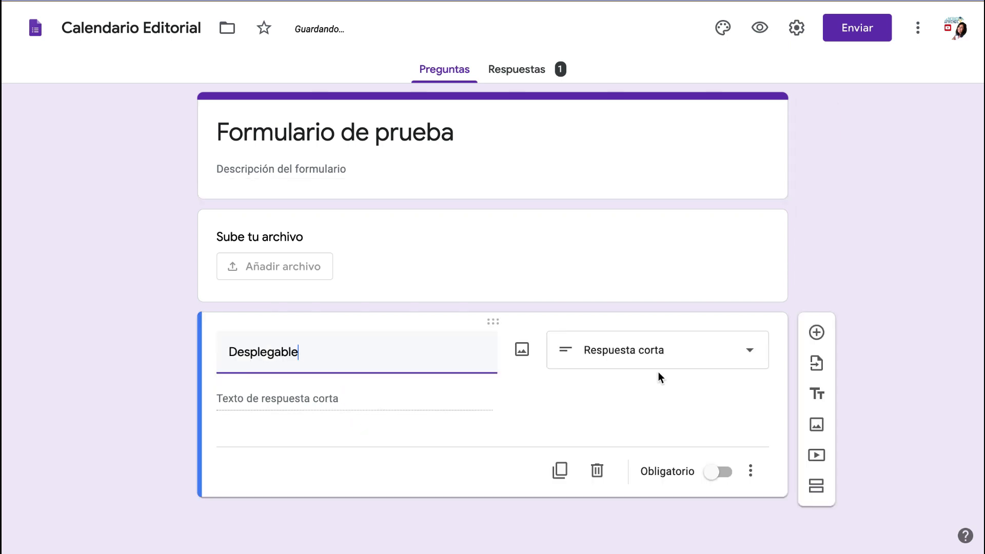
left_click(687, 365)
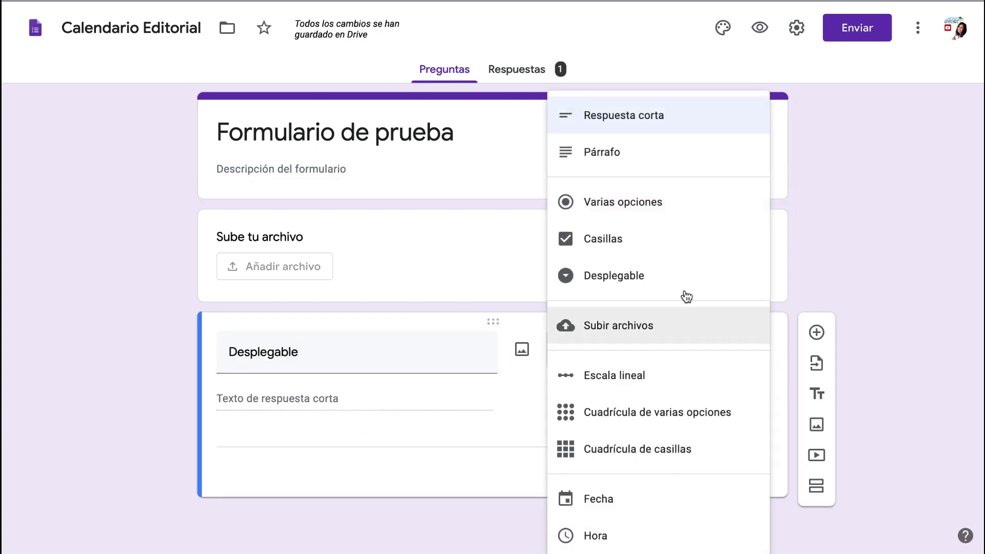
left_click(654, 281)
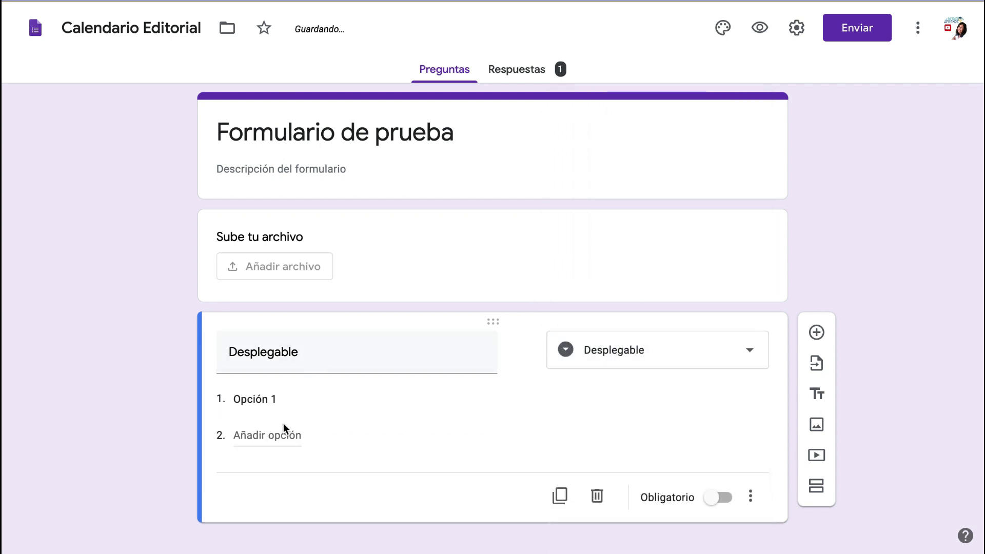
Enter Madrid, Barcelona, Valencia, Bilbao and Sevilla as the first five options of the dropdown question
left_click(301, 399)
type("Madrid")
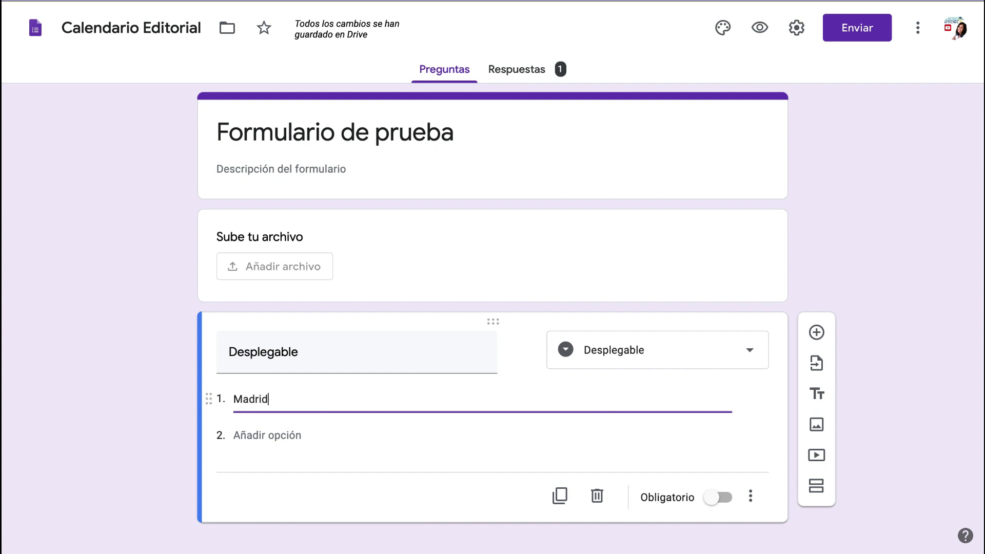
key("Return")
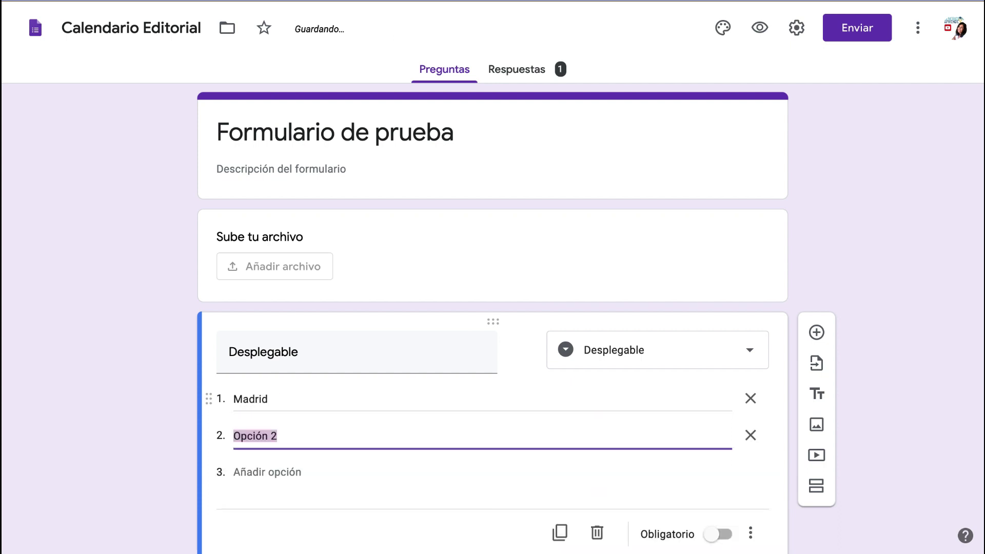
type("Barcelona")
key("Return")
type("Valencia")
key("Return")
type("Bilbao")
key("Return")
type("Se")
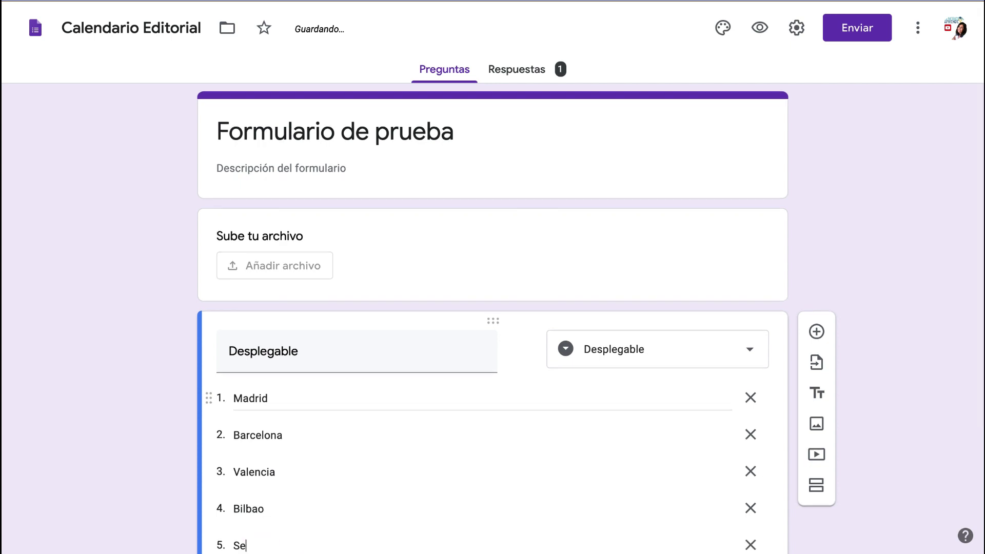
type("villa")
key("Return")
Add Guadalajara, Toledo, León and Murcia as the remaining options of the dropdown question
type("Guadalajara")
key("Return")
type("Toledo")
key("Return")
type("Le")
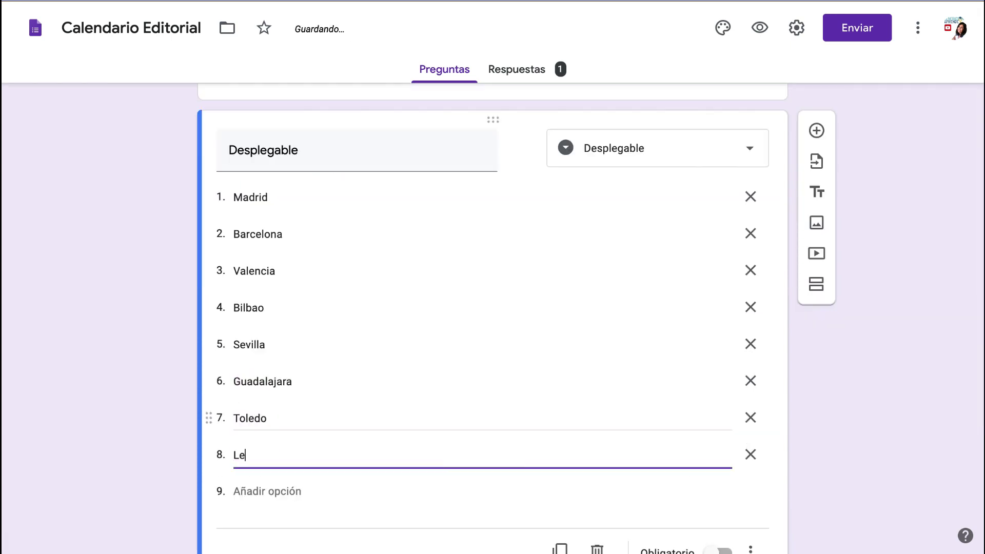
type("ón")
key("Return")
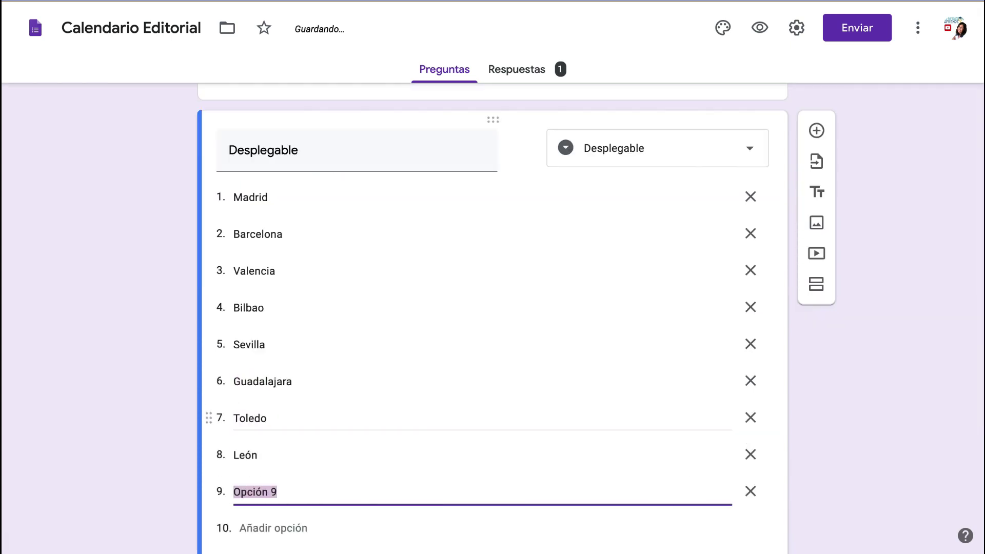
type("Murcia")
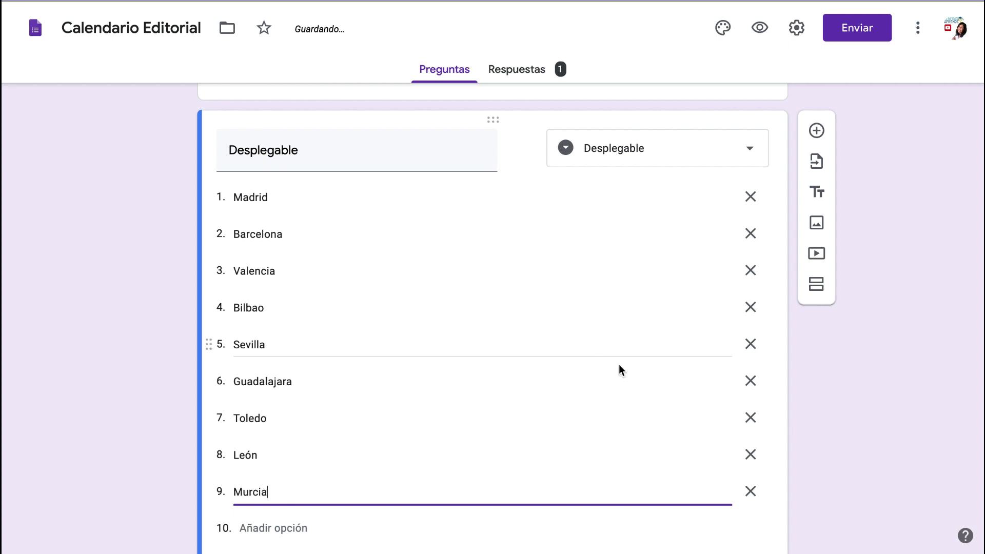
left_click(855, 395)
scroll(469, 213, "down", 2)
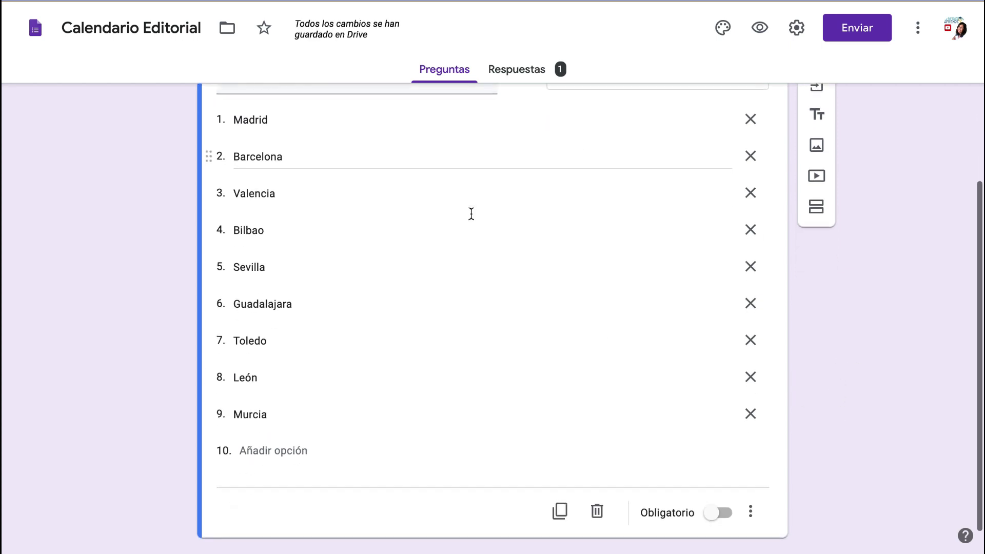
Preview the form, choose Madrid in the Desplegable question and submit the response
scroll(471, 214, "up", 2)
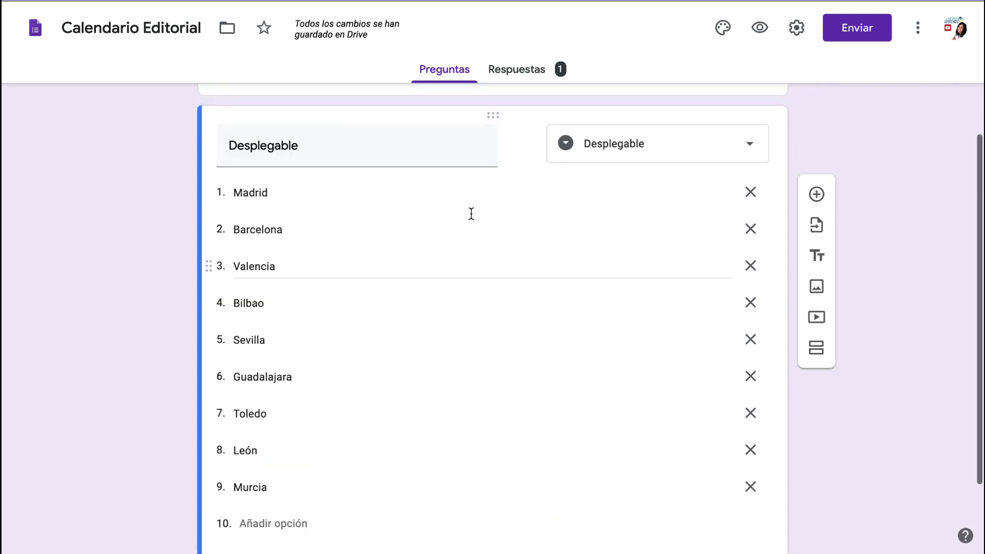
left_click(761, 29)
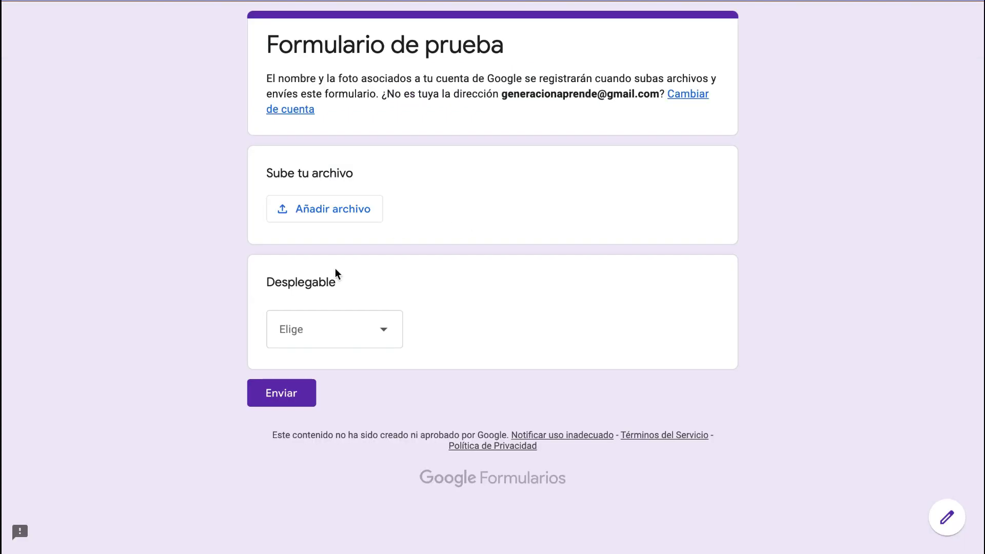
left_click(390, 341)
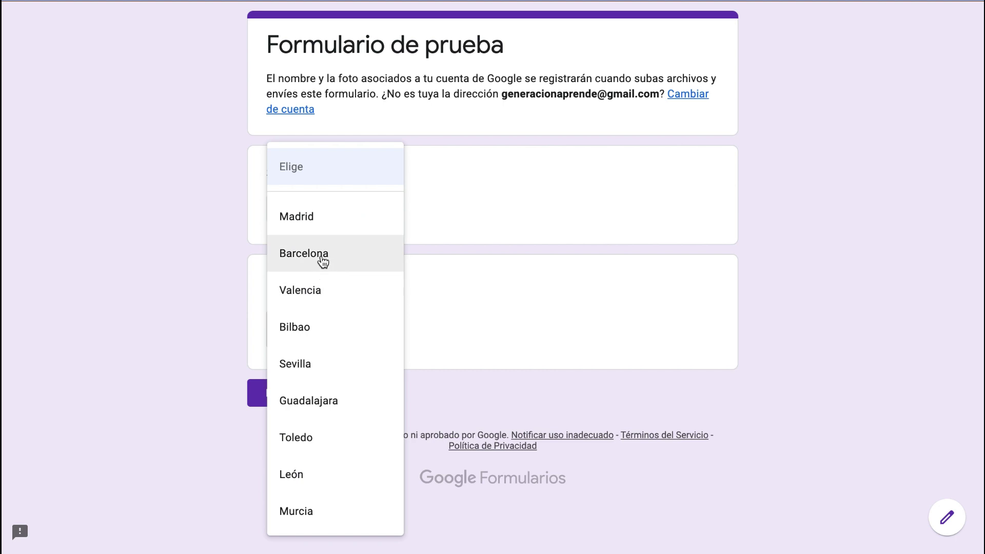
left_click(319, 229)
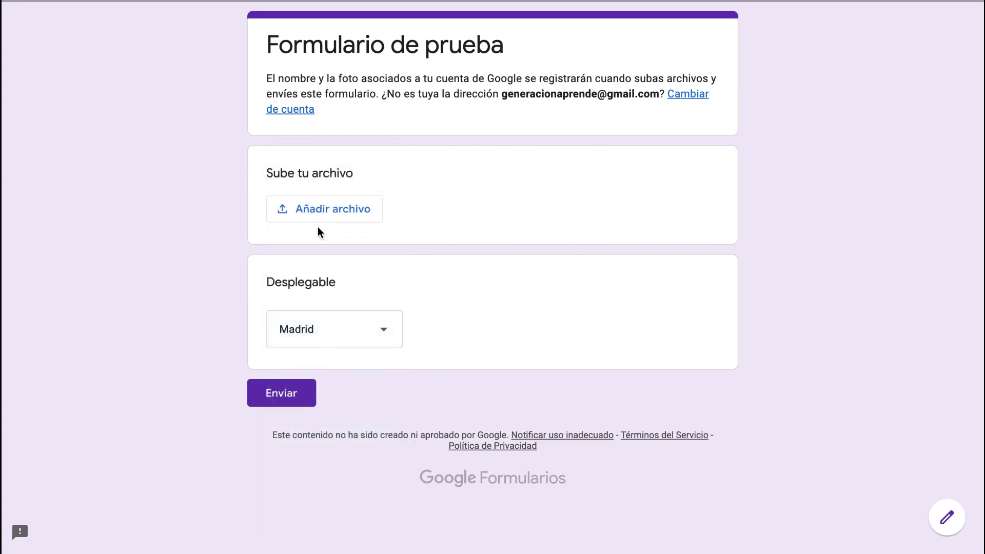
left_click(283, 399)
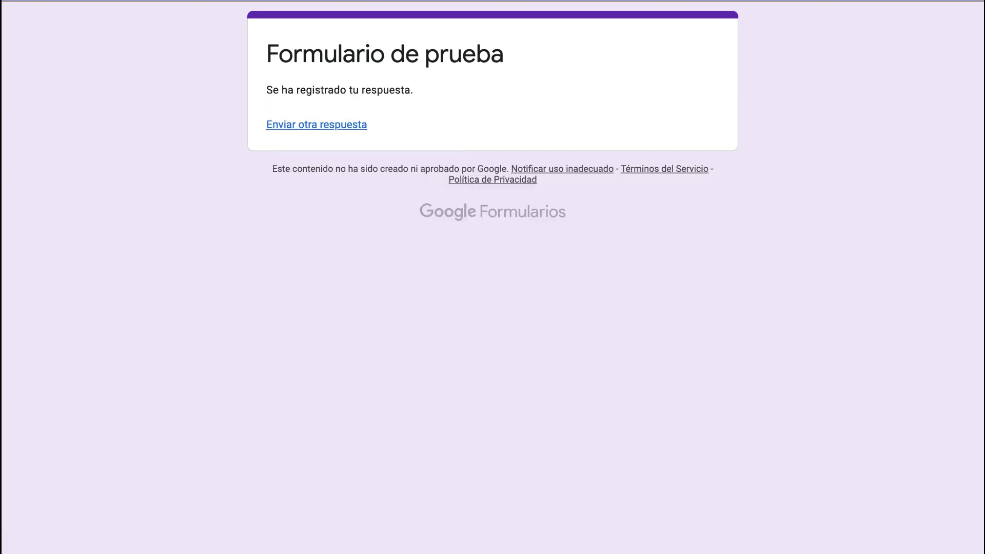
Close the preview and view the Desplegable chart in the form's response summary
key("ctrl+w")
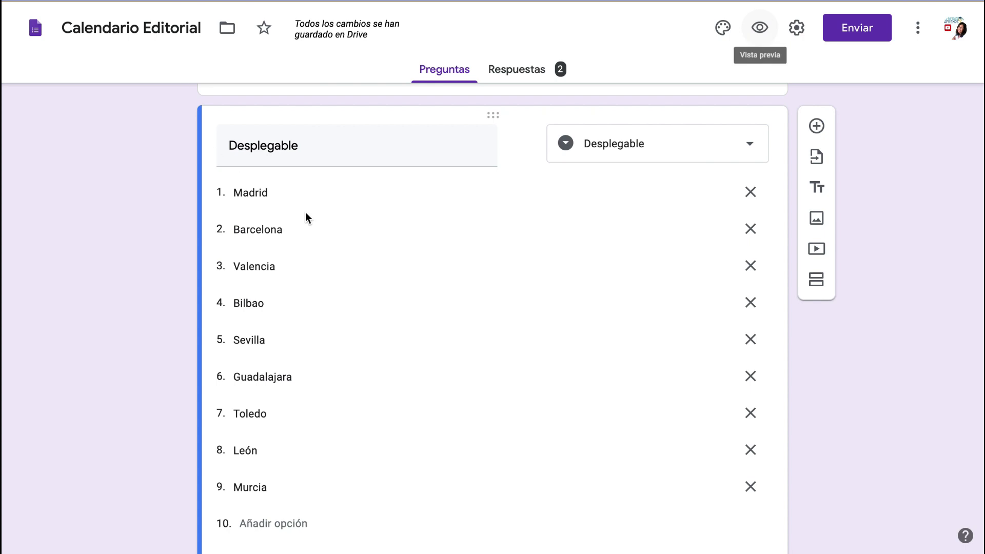
left_click(522, 78)
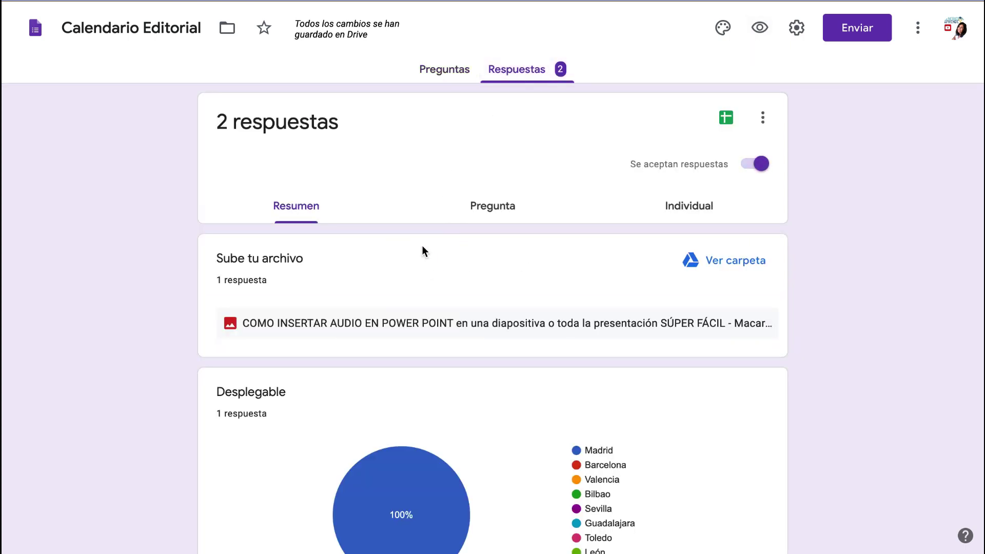
scroll(414, 286, "down", 3)
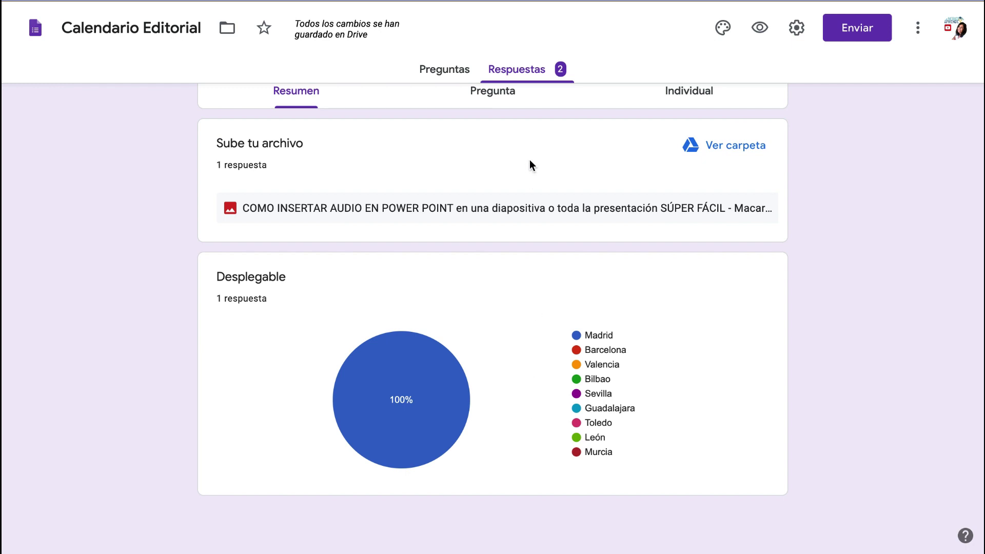
Submit another test response from the preview with Bilbao chosen, and return to the response summary
left_click(758, 28)
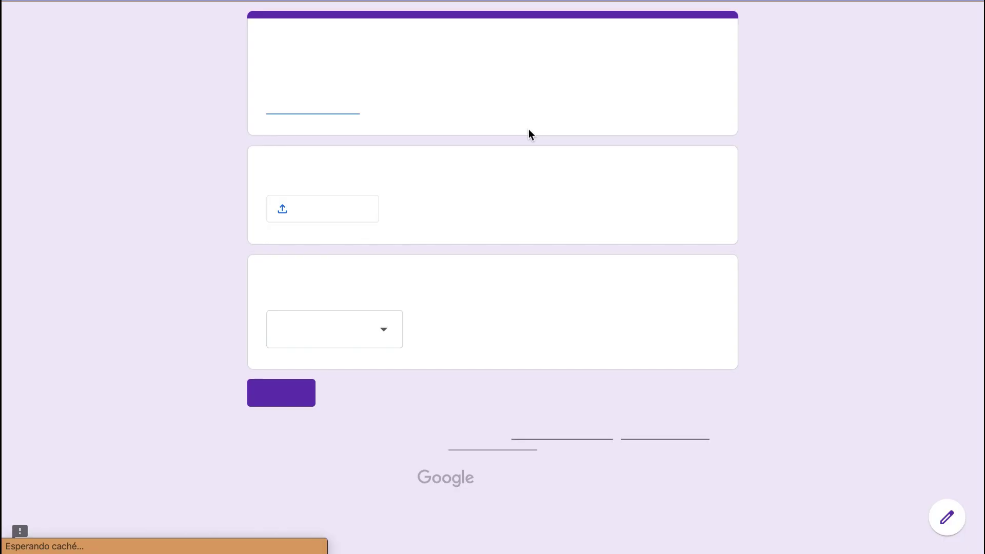
left_click(374, 339)
left_click(336, 333)
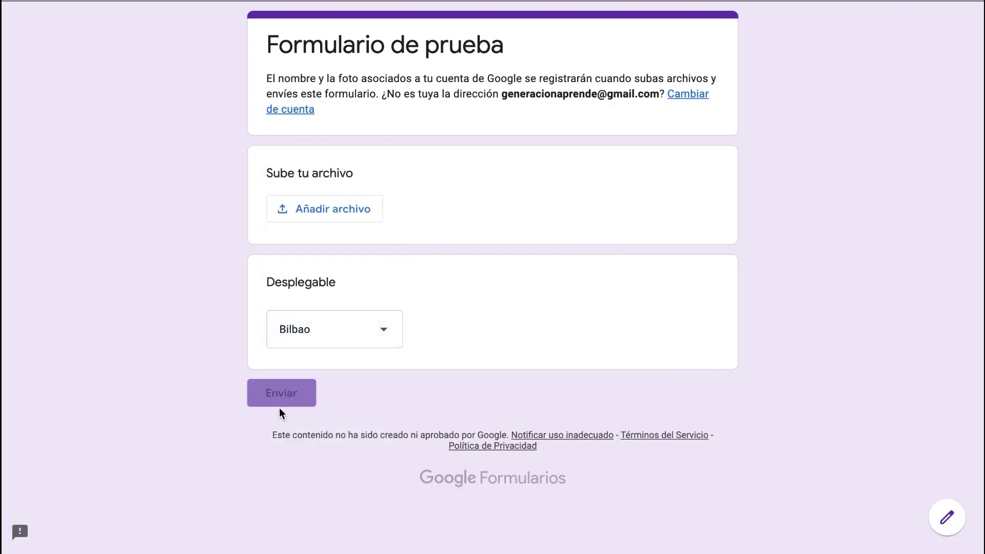
left_click(281, 399)
key("ctrl+w")
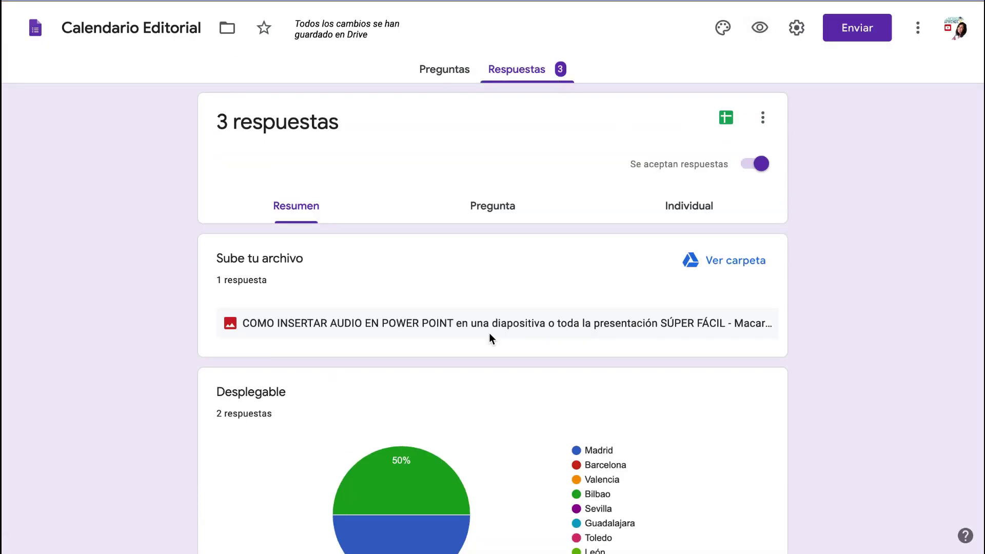
scroll(527, 378, "down", 1)
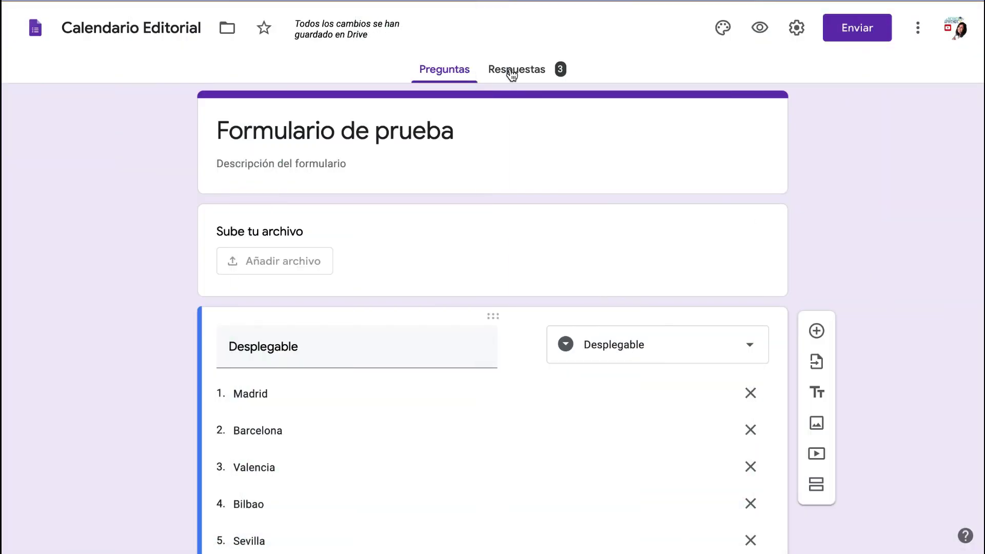
Examine the form's responses individually, by question and as a summary, and check the options available for all responses
left_click(512, 75)
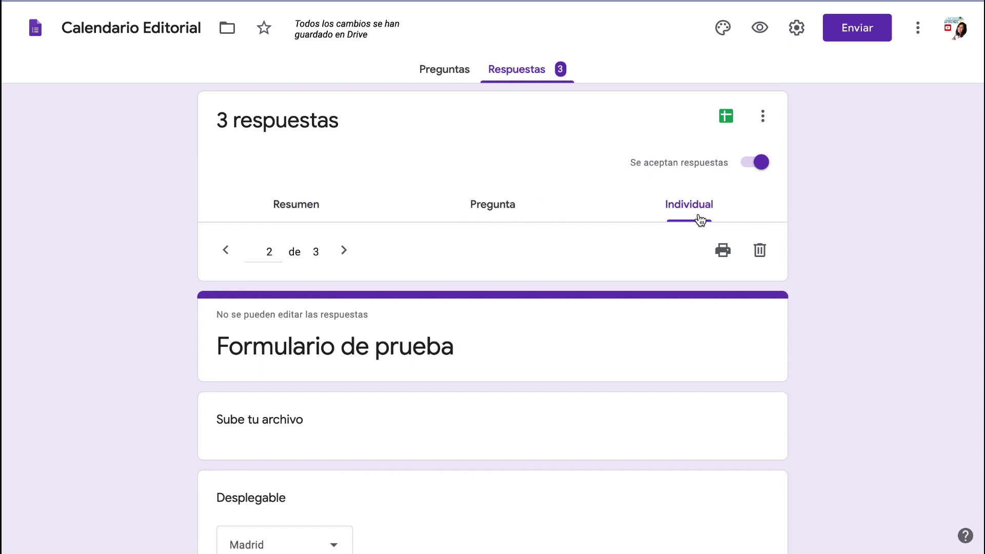
left_click(493, 212)
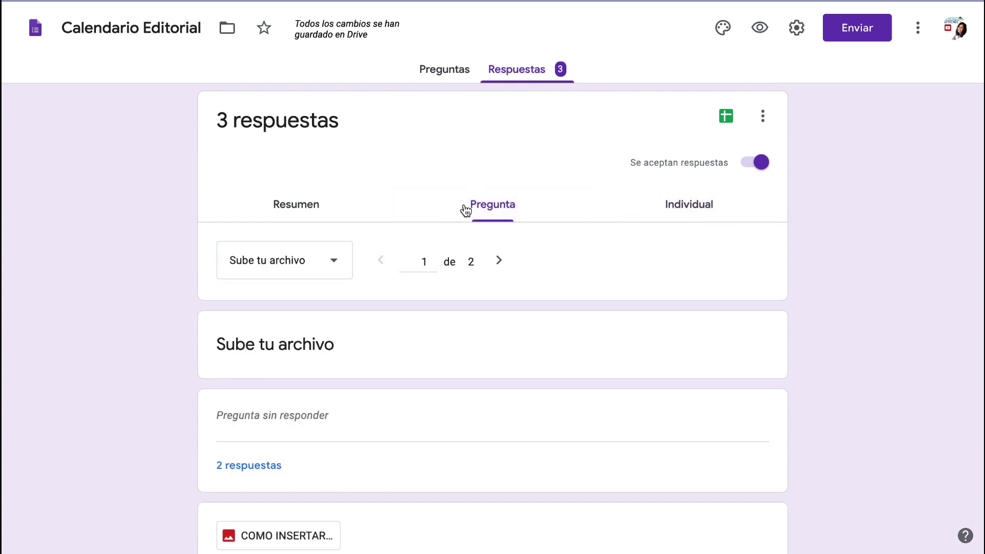
left_click(287, 207)
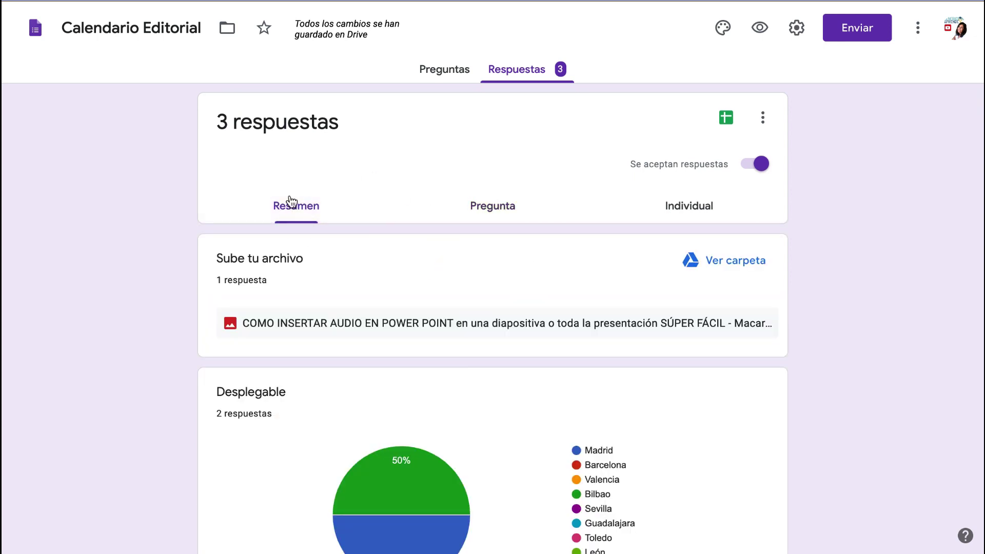
left_click(763, 118)
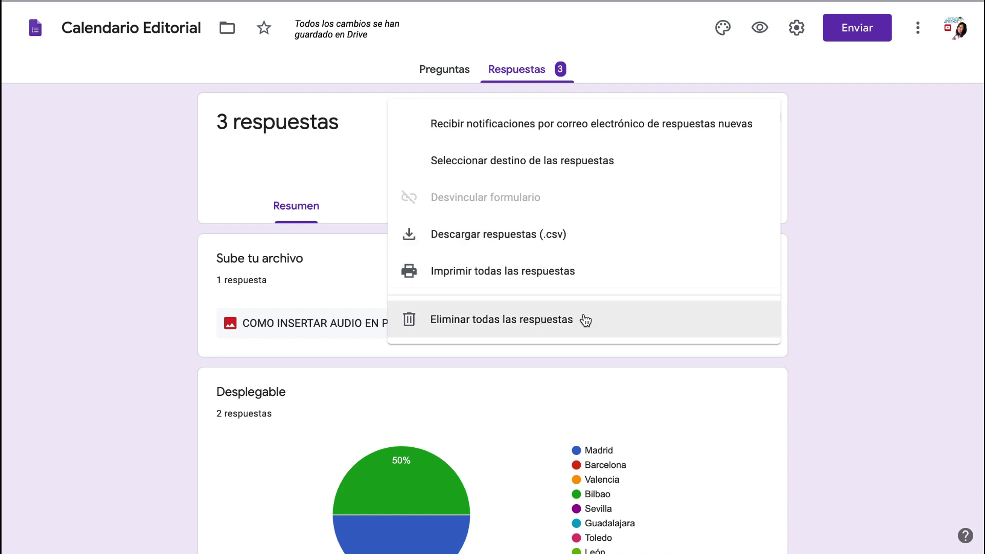
left_click(866, 283)
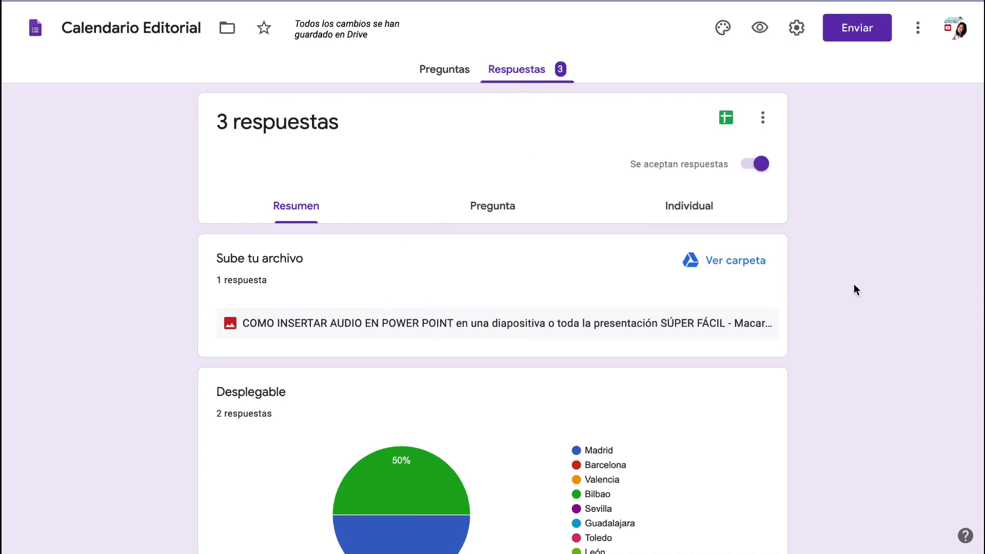
Browse the individual responses and delete the third one, which has Bilbao selected
left_click(696, 212)
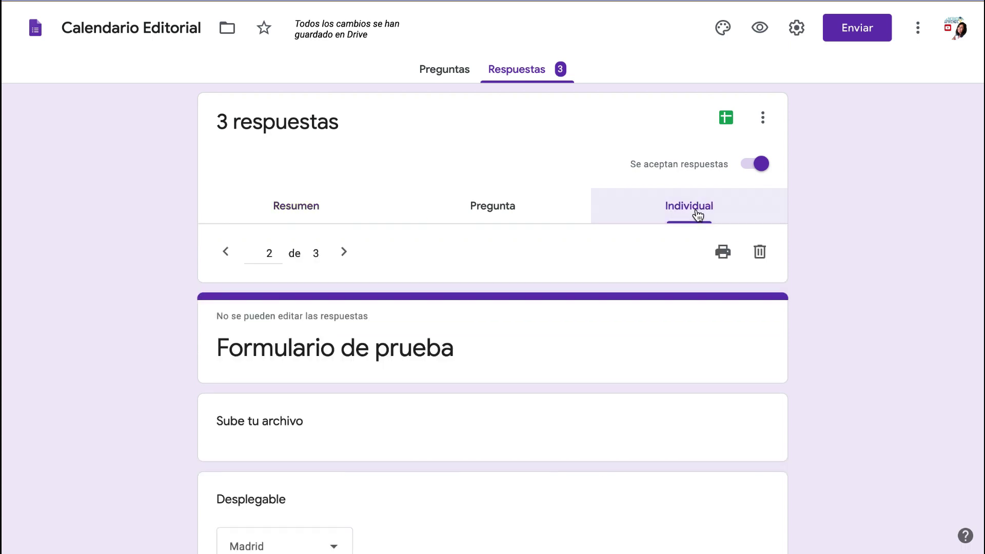
left_click(228, 254)
left_click(344, 258)
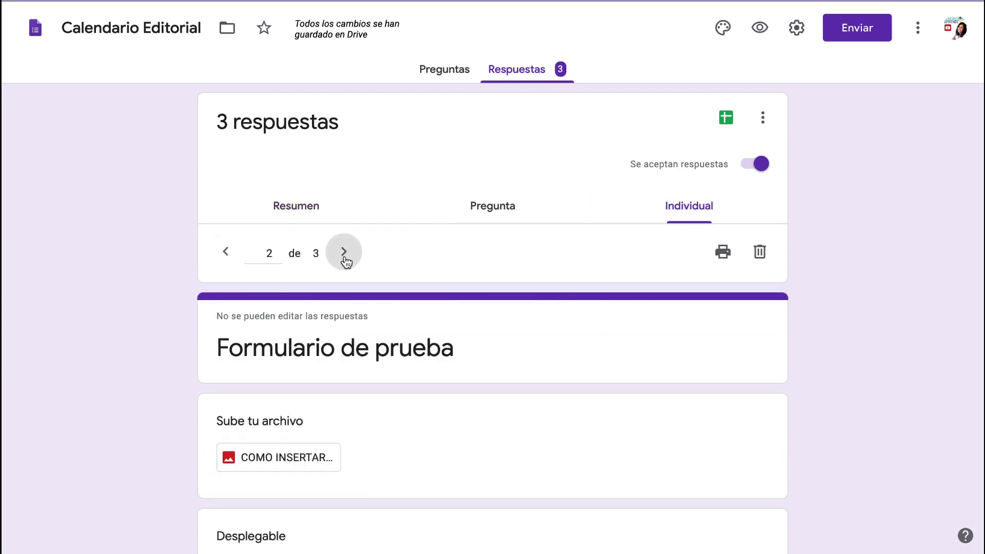
left_click(341, 257)
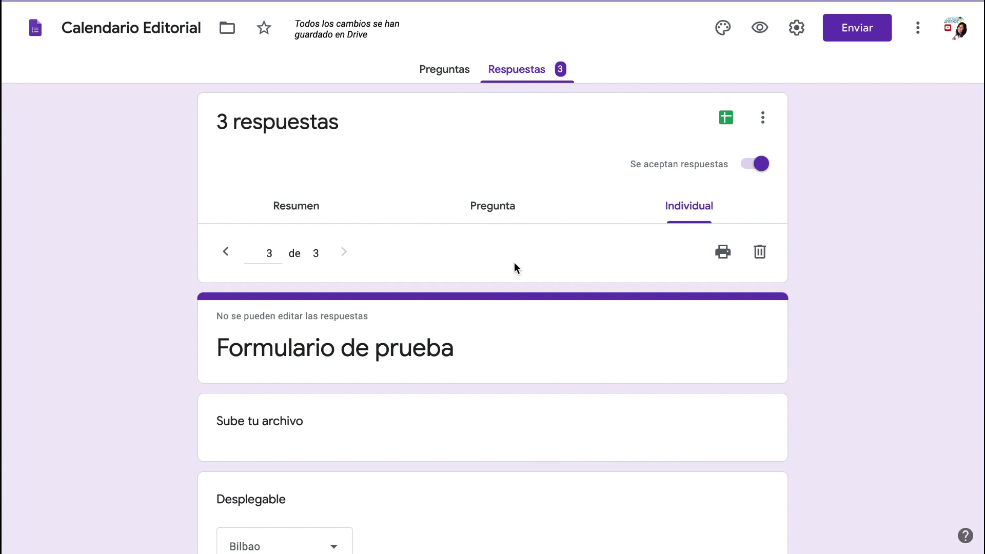
left_click(760, 254)
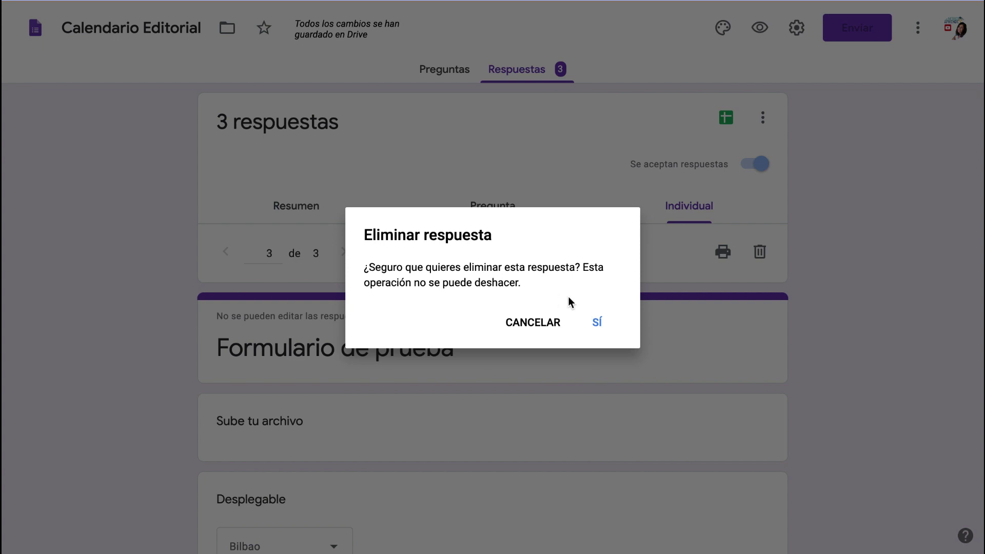
left_click(598, 324)
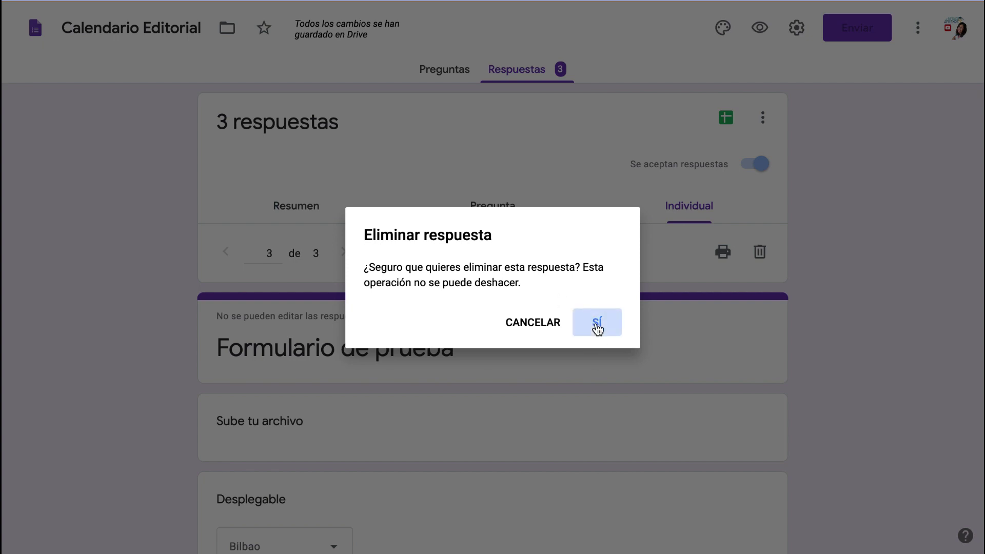